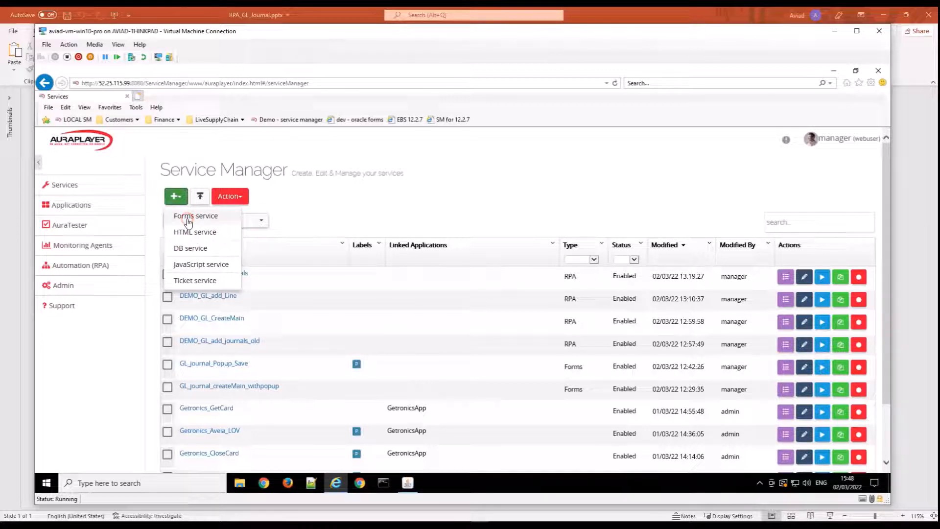
Start a new Forms service recording and name the service demo_gl_create_journal.
click(186, 220)
click(185, 220)
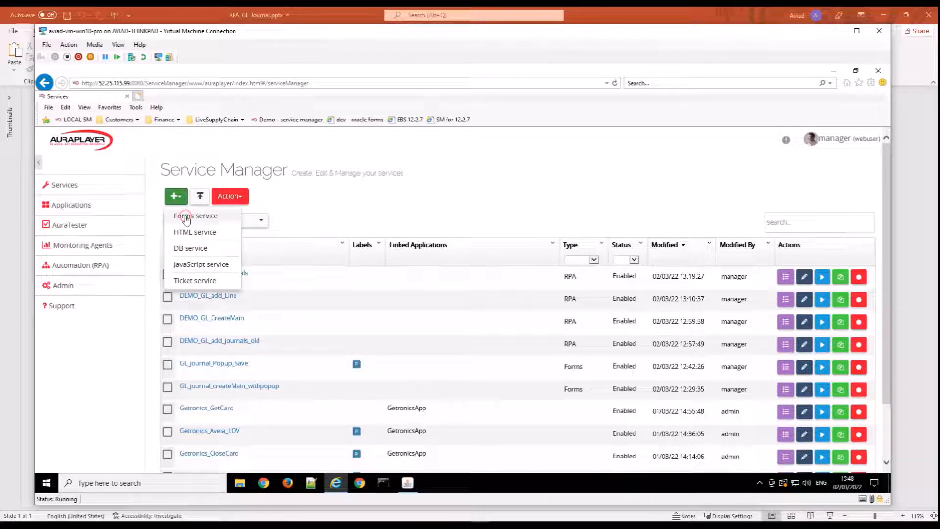
click(185, 217)
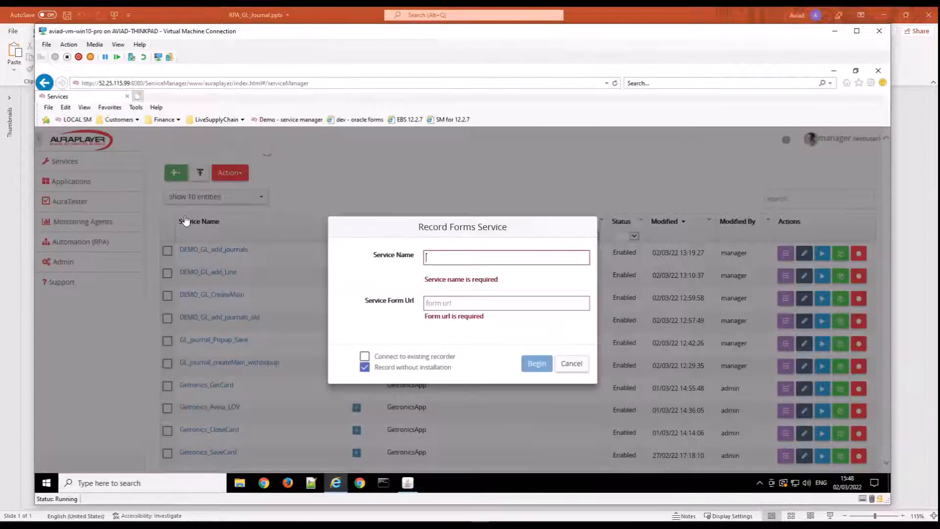
click(423, 258)
click(442, 257)
text(demo)
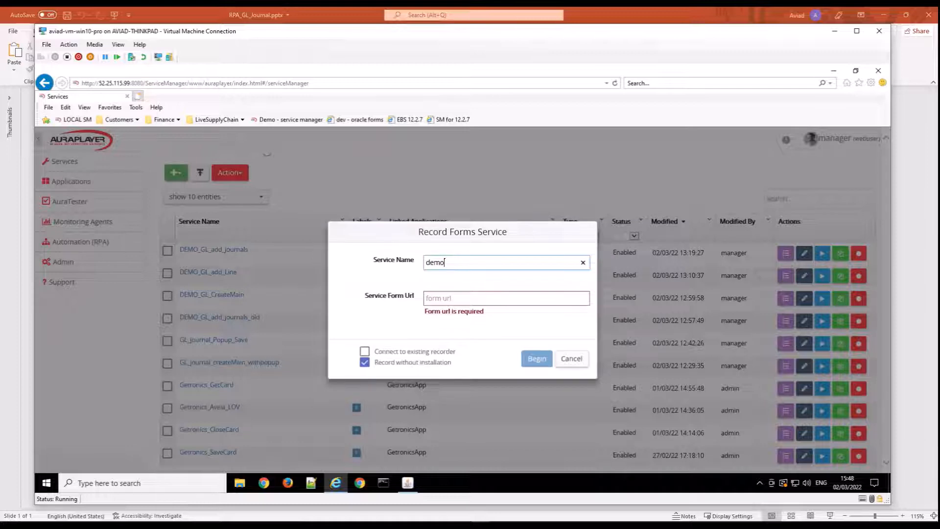
text(_g)
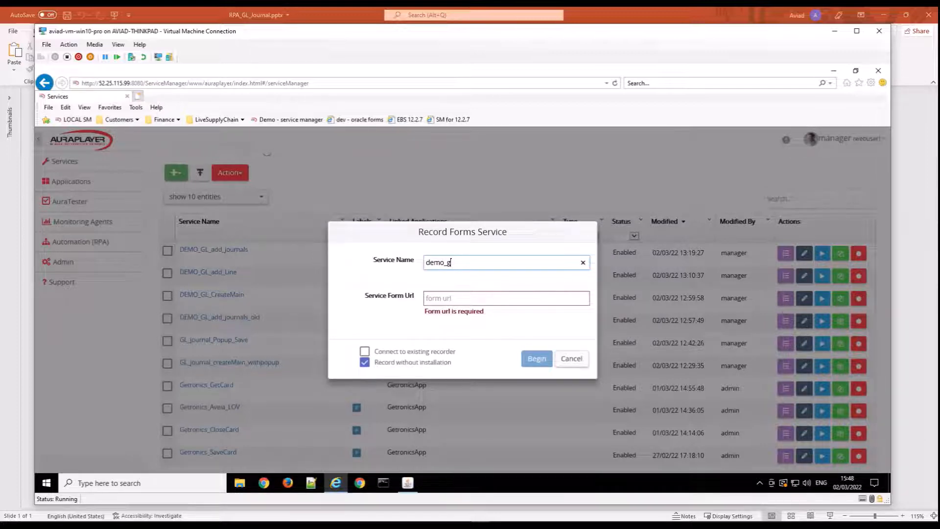
text(l_create_journal)
Fill the service form URL with the address from the Finance bookmark "Create GL journals lines" and begin recording.
click(453, 297)
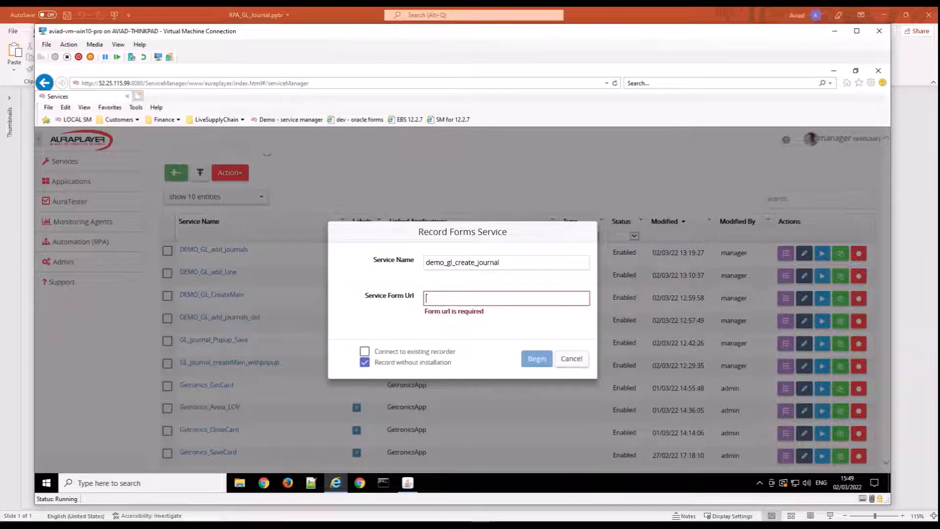
click(178, 120)
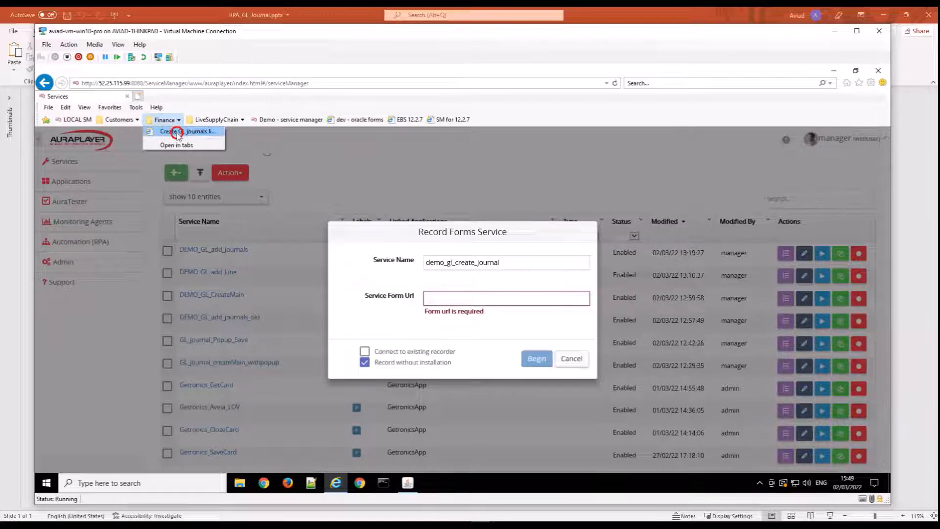
right_click(178, 135)
click(211, 260)
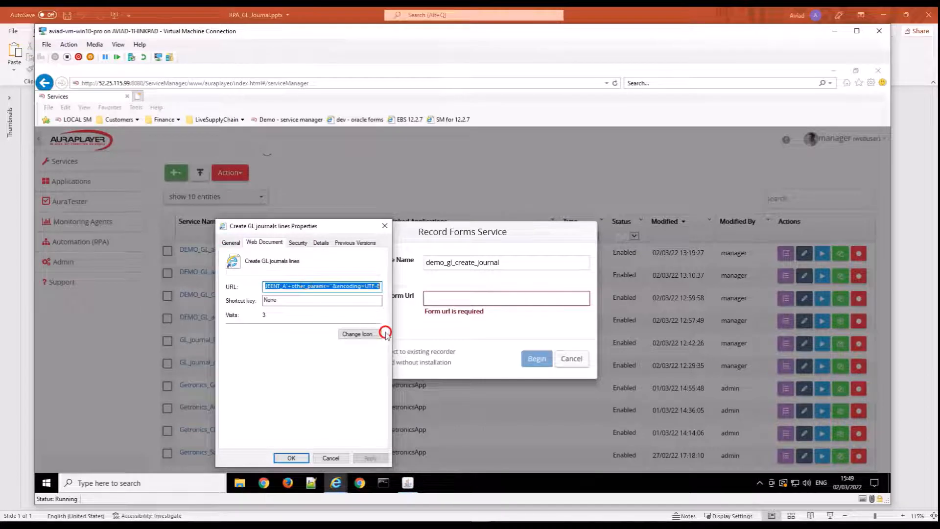
click(330, 458)
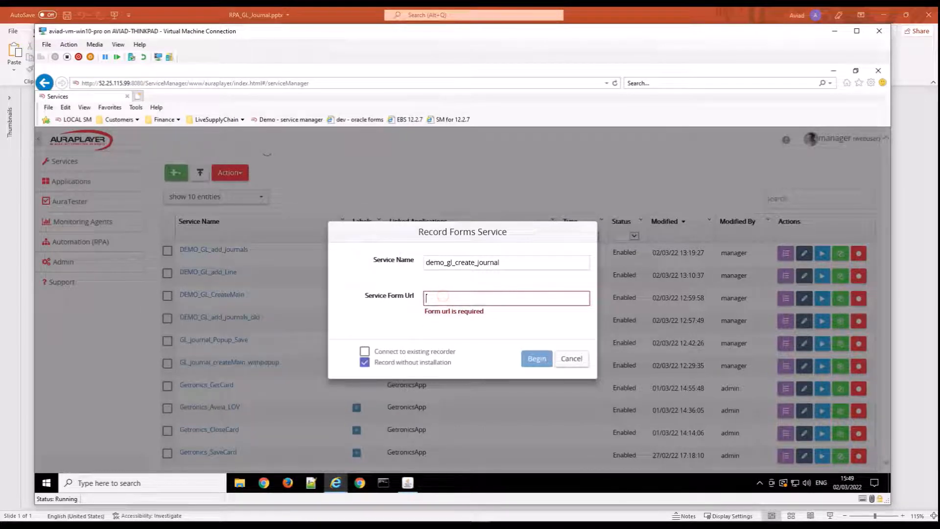
key(ctrl+v)
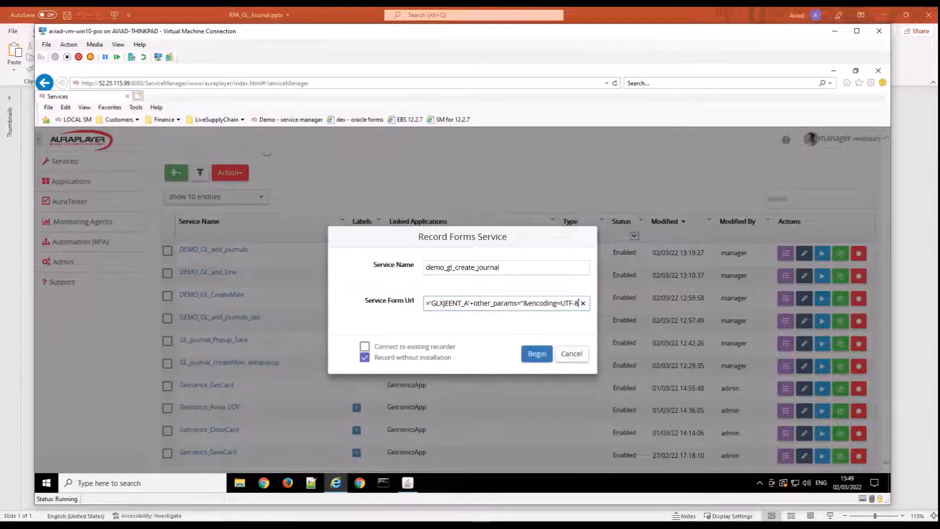
click(536, 353)
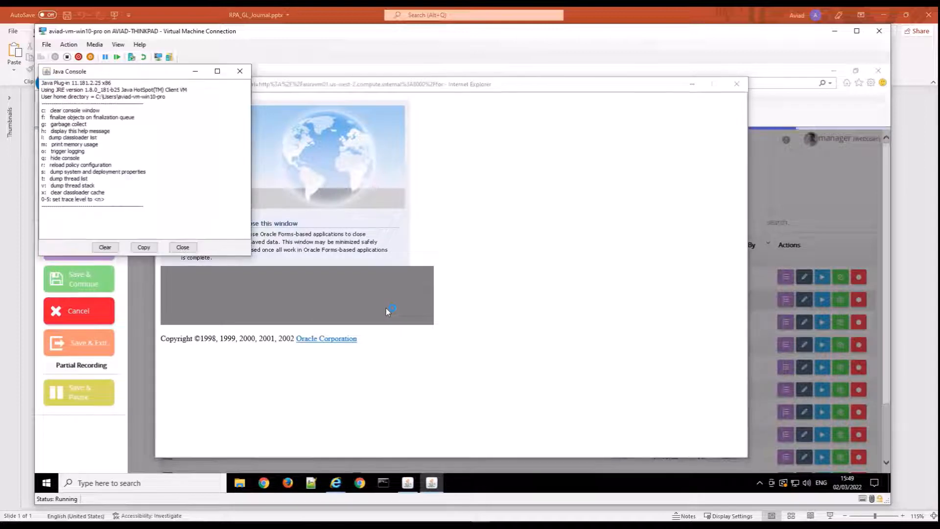
Minimize the Java Console, accept the security risk and run Oracle E-Business Suite.
click(208, 68)
click(195, 70)
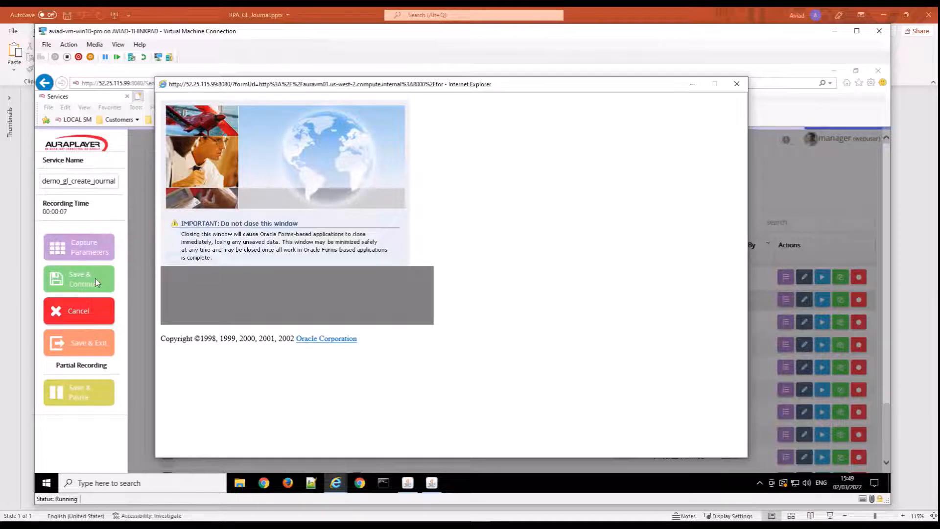
click(351, 327)
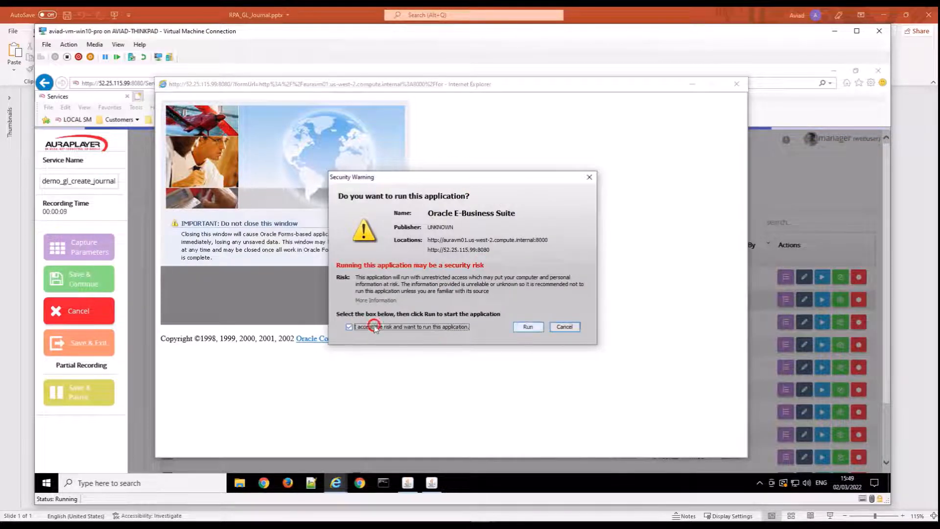
click(527, 326)
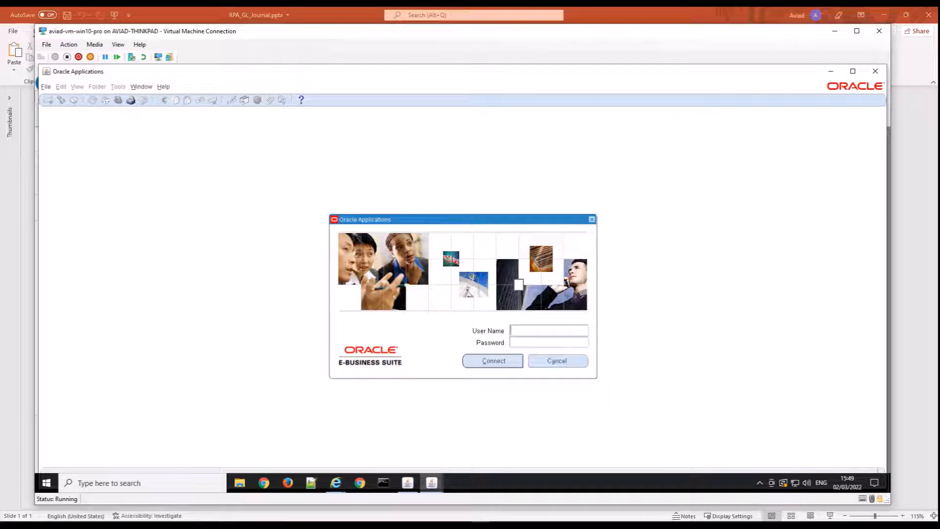
Review the recorder's capture, save, cancel and pause options in Service Manager, and return to the Oracle Applications window.
click(336, 483)
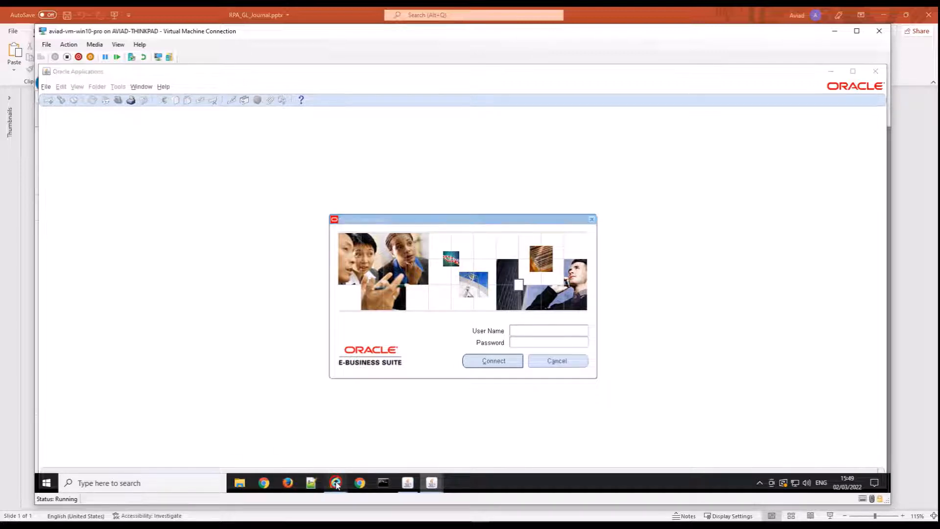
click(258, 419)
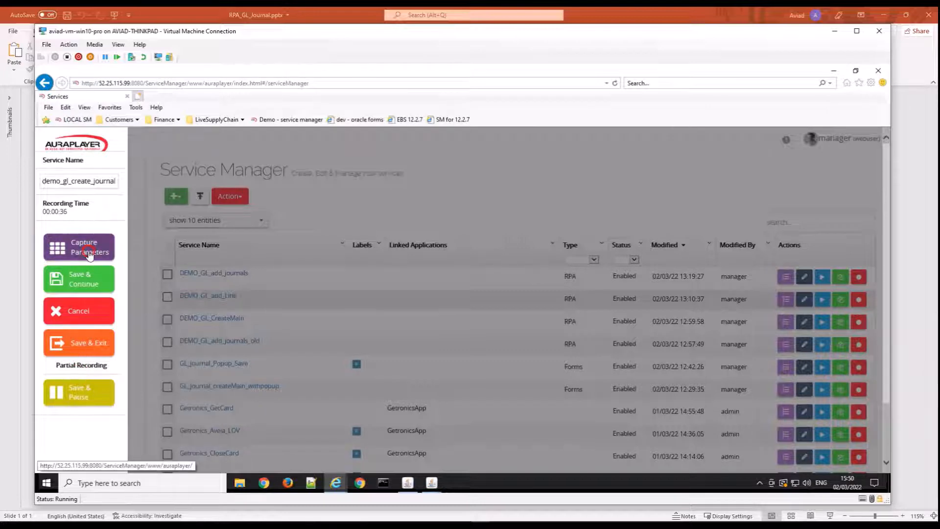
click(336, 482)
mouse_move(432, 483)
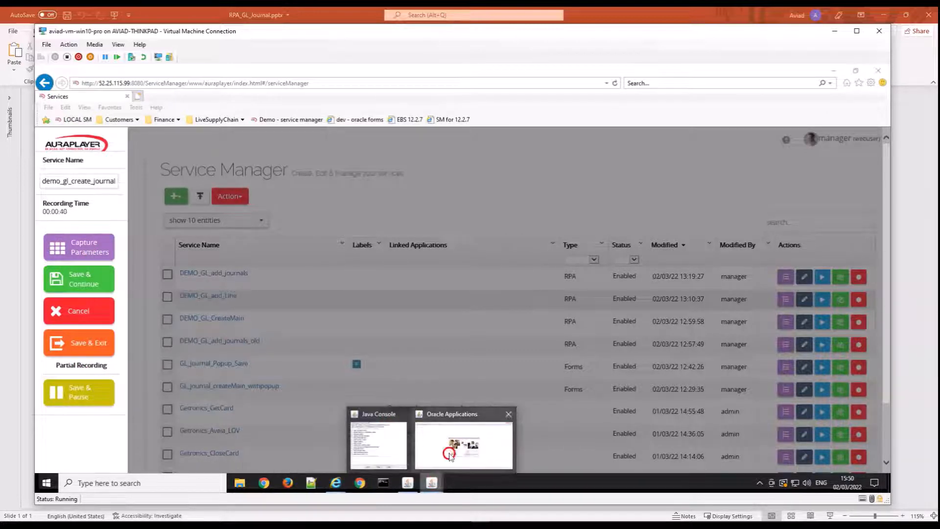
click(456, 421)
Log in to Oracle E-Business Suite as OPERATIONS with the account password.
click(533, 328)
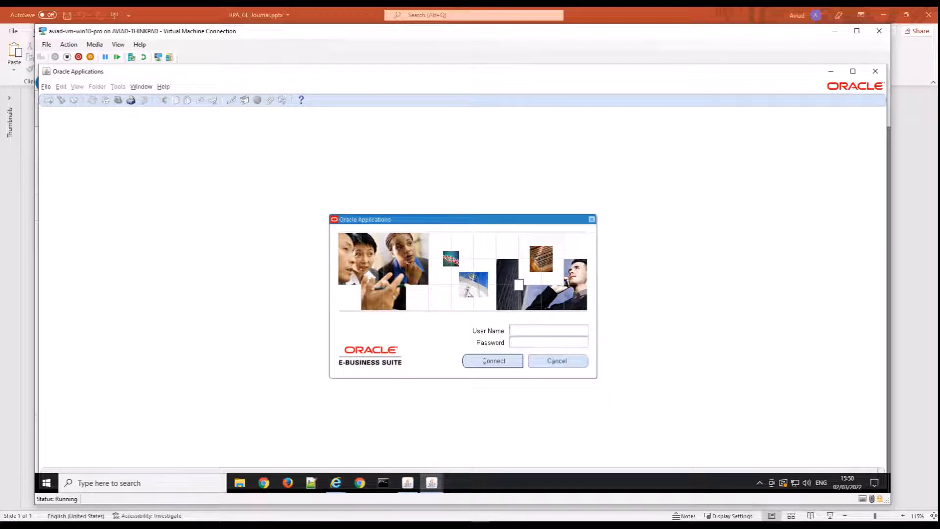
text(OPERATIONS)
key(Tab)
text(welcome)
click(491, 362)
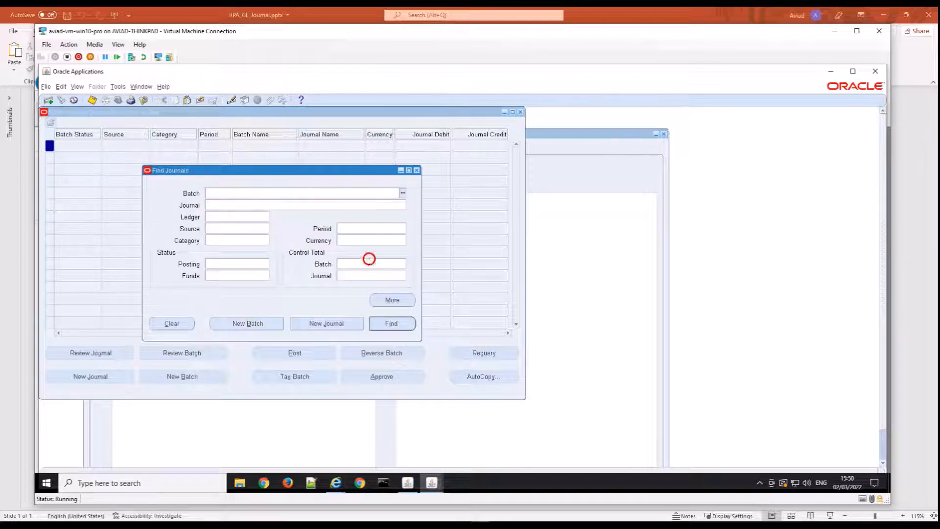
Create a new journal from the Find Journals window with the description "demo description".
click(319, 324)
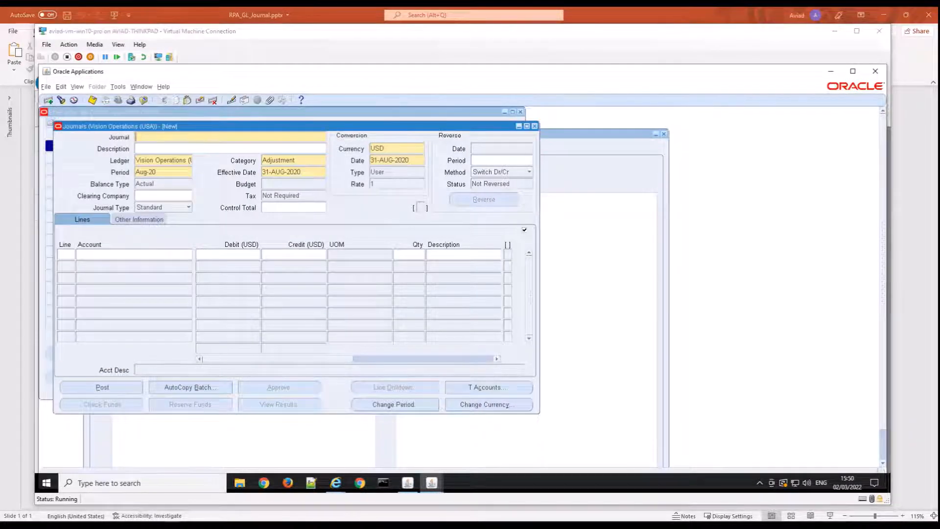
click(156, 137)
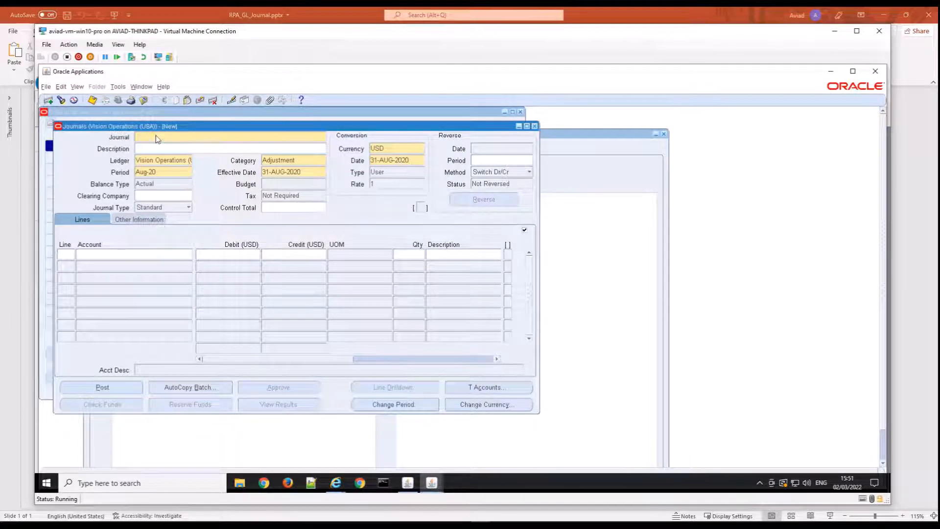
text(desc)
text(de)
key(Tab)
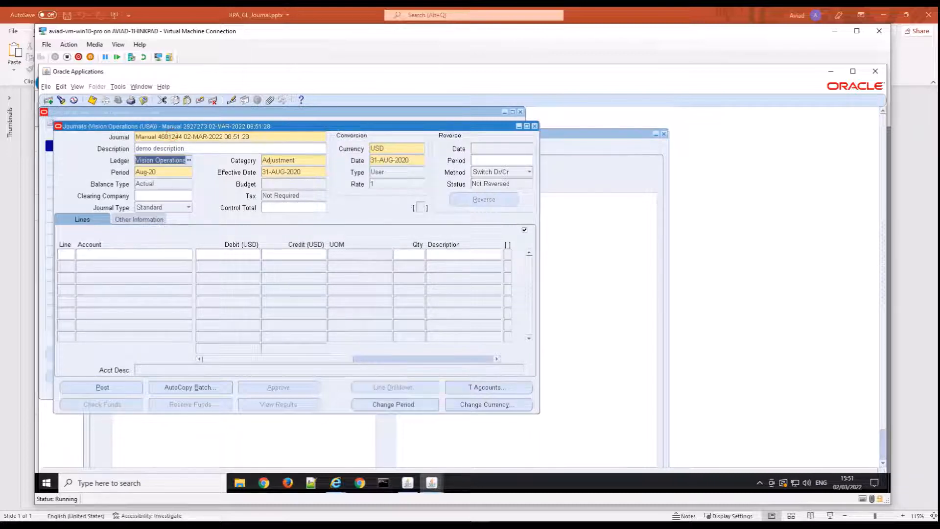
click(171, 136)
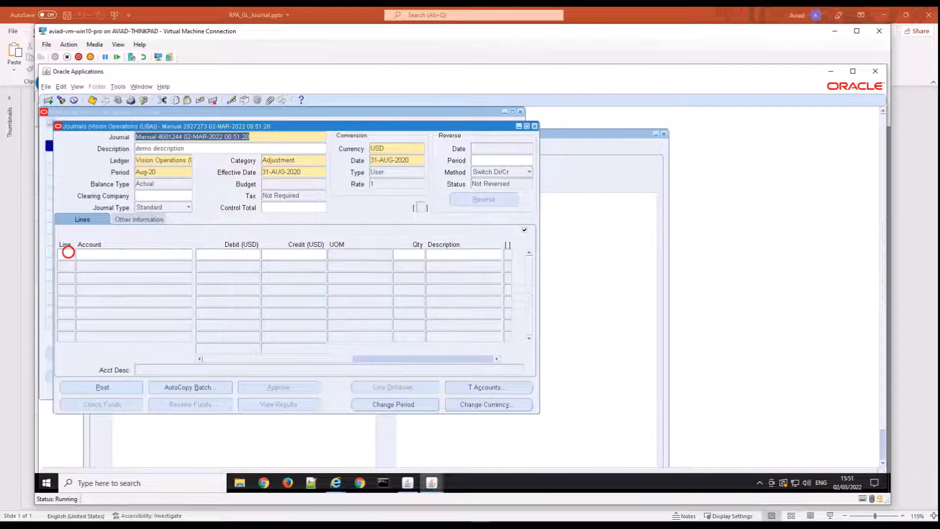
Add journal line 1 with the account code for Operations Accrued Expenses.
click(66, 254)
text(1)
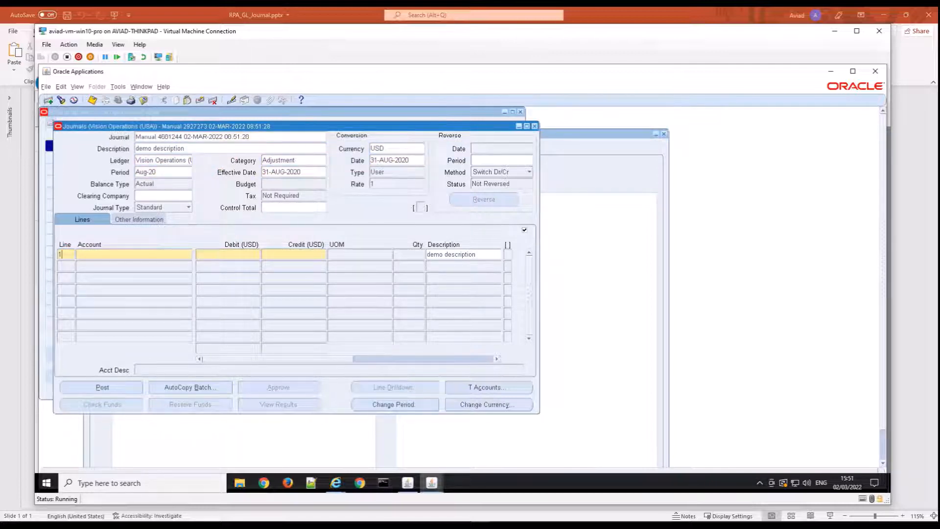
click(112, 252)
click(80, 255)
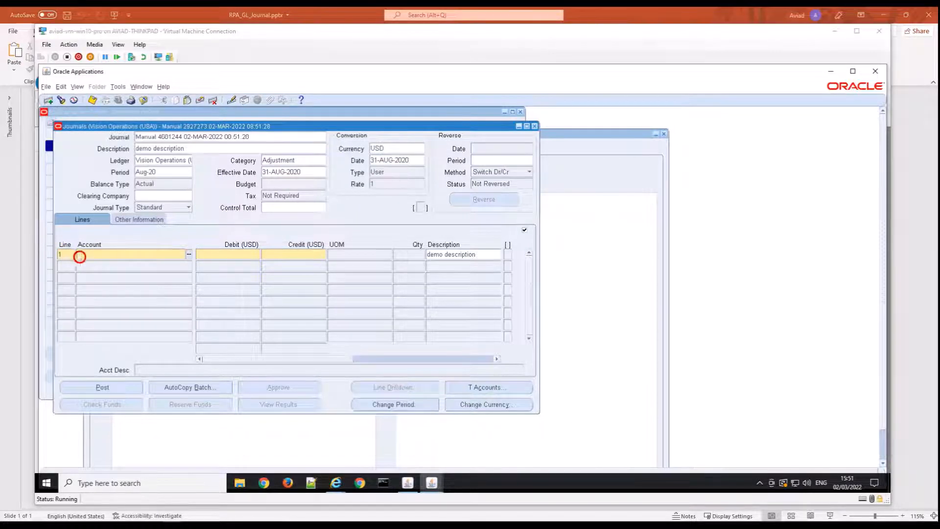
click(134, 254)
text(01-000-2225-0000-000)
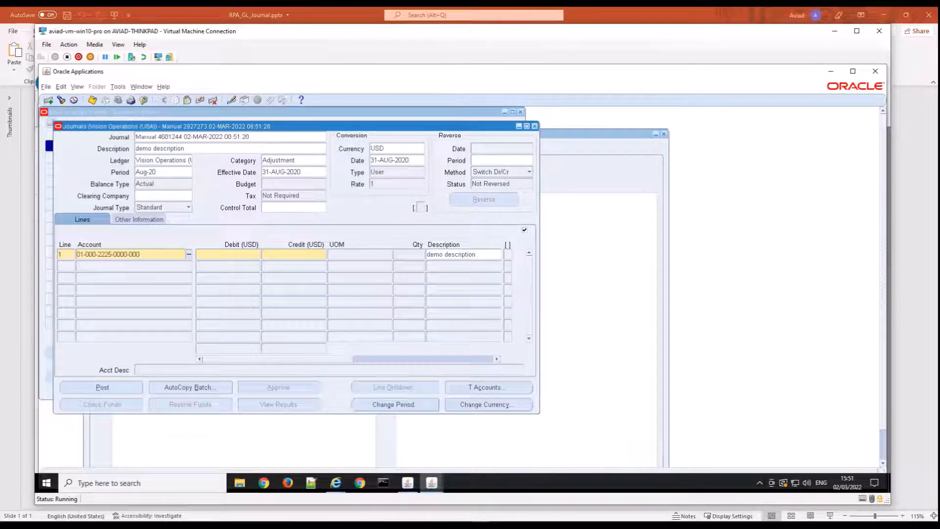
Enter a debit of 100 on line 1 and change its description to "demo description1".
click(168, 254)
click(207, 254)
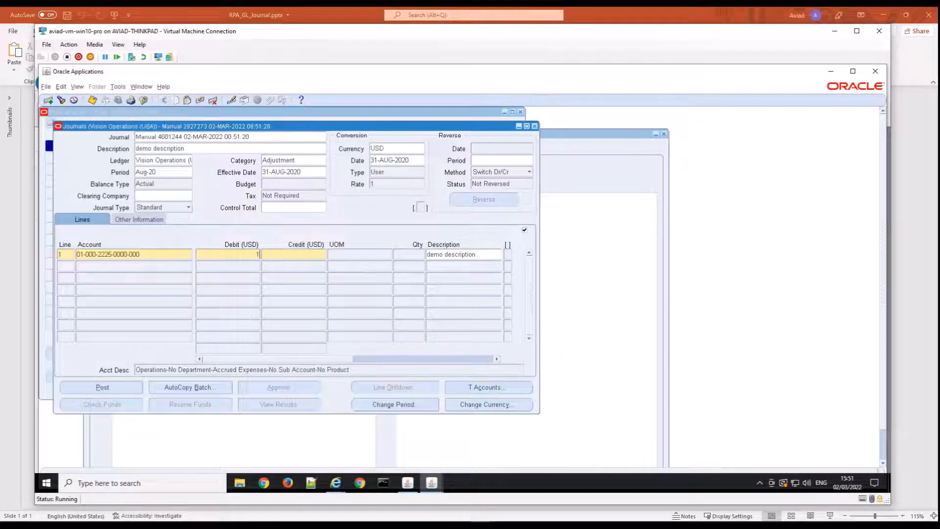
text(100)
key(Tab)
key(Tab)
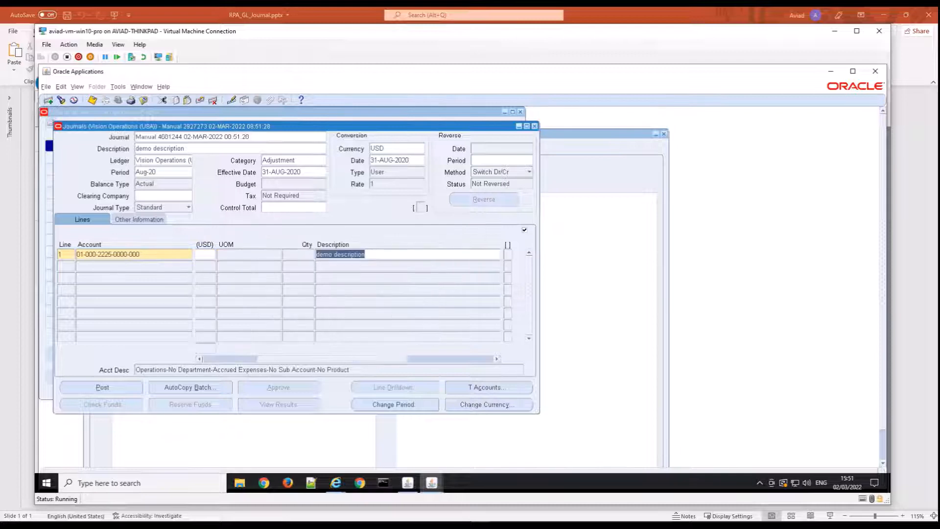
click(375, 253)
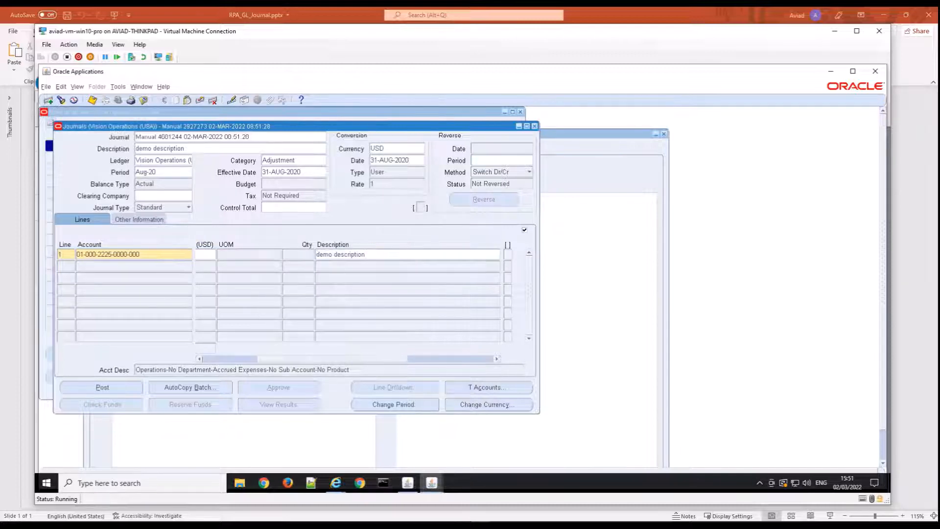
text(1)
Add journal line 2 with the account code for the Operations Controllers Office accounting and tax services.
click(337, 346)
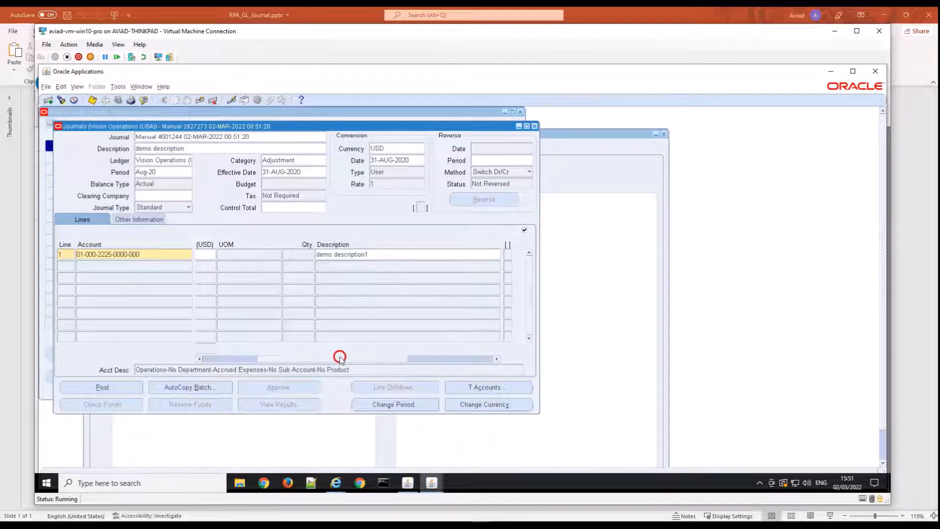
drag(340, 359, 217, 358)
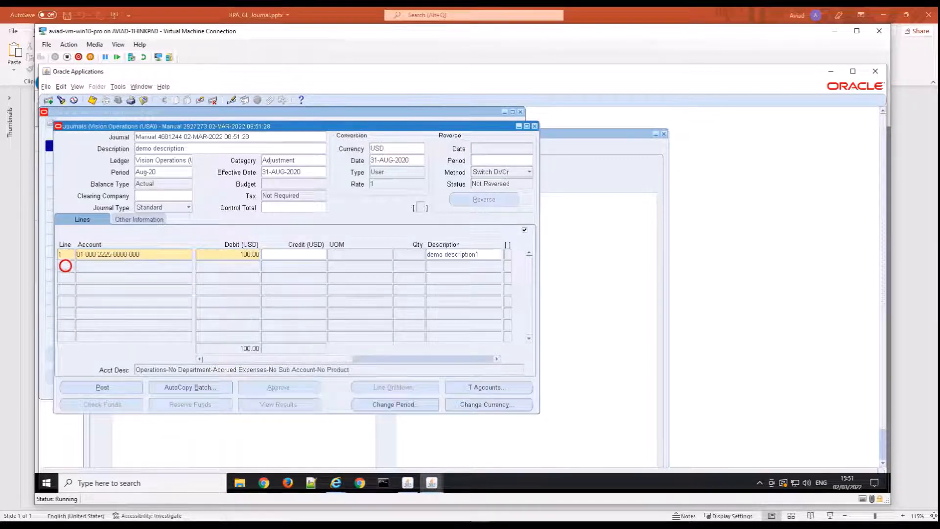
click(65, 266)
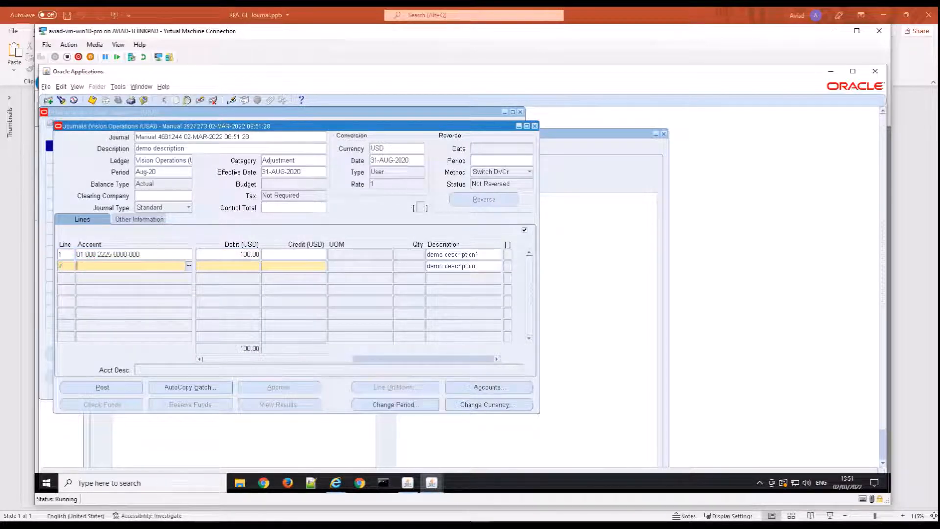
key(alt+Tab)
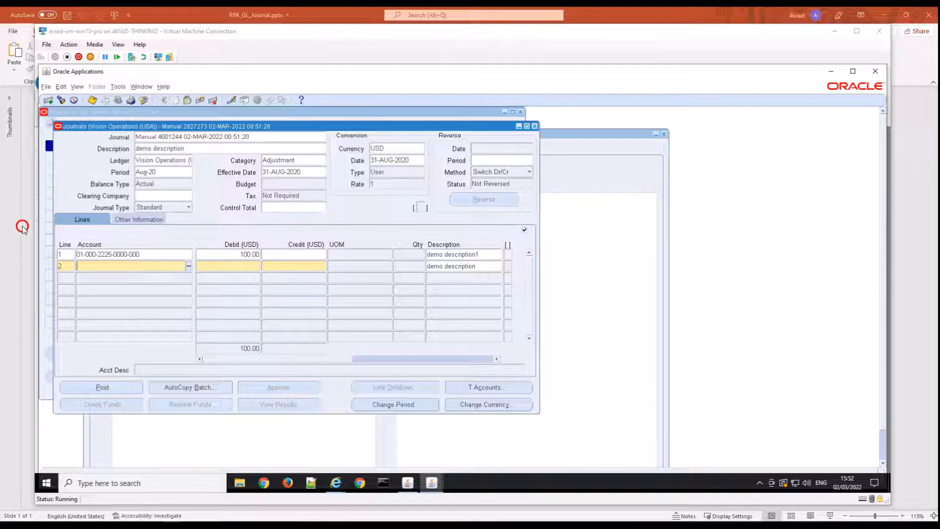
click(126, 265)
text(01-740-7610-0000-000)
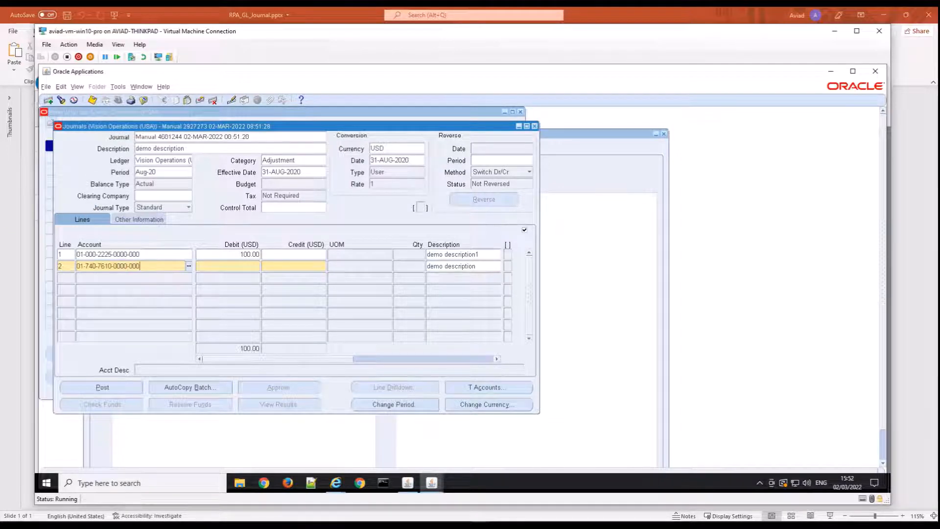
Enter a credit of 100 on line 2 and change its description to "demo description2".
click(229, 267)
click(290, 270)
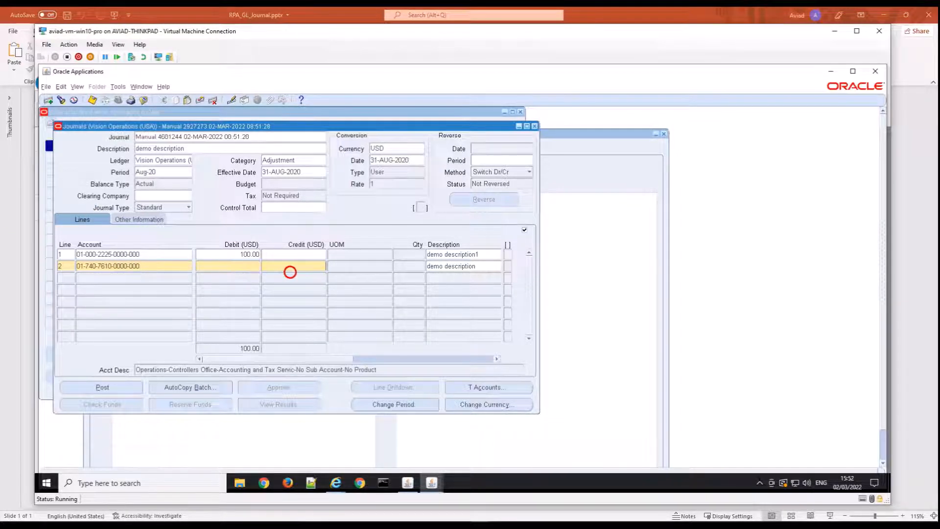
text(100)
click(327, 267)
click(397, 267)
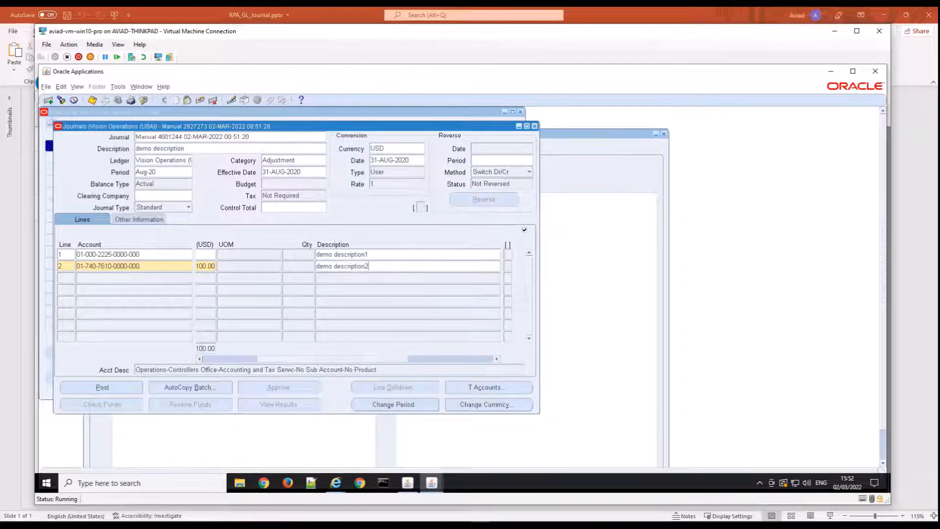
Maximize the Oracle Applications window and save the two-line journal.
click(347, 359)
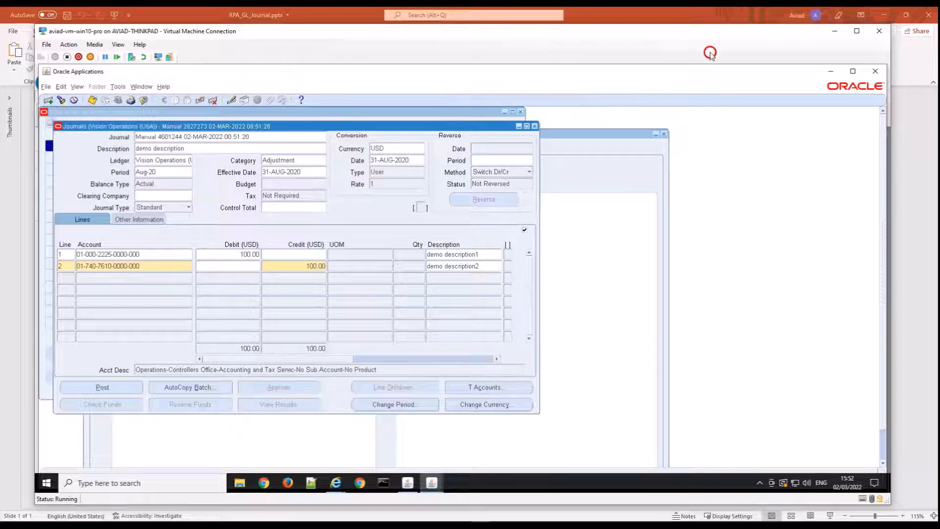
click(853, 71)
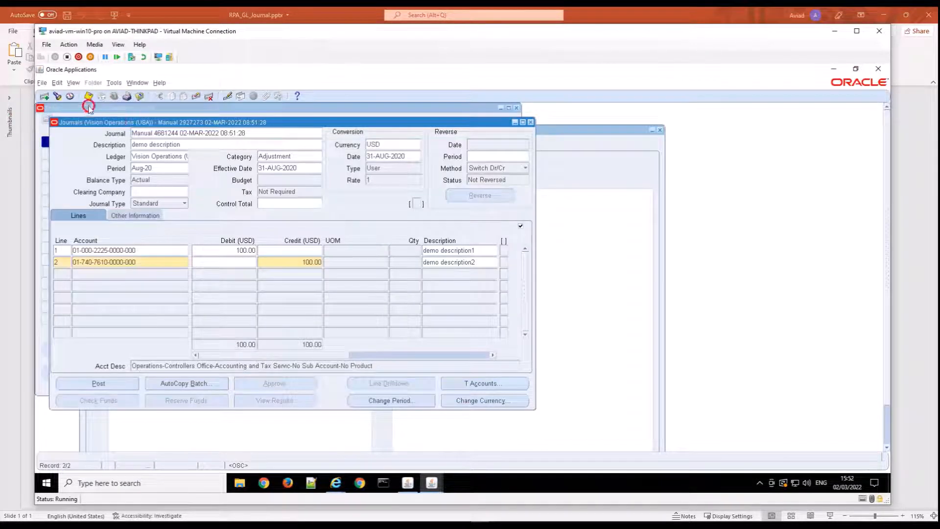
click(87, 97)
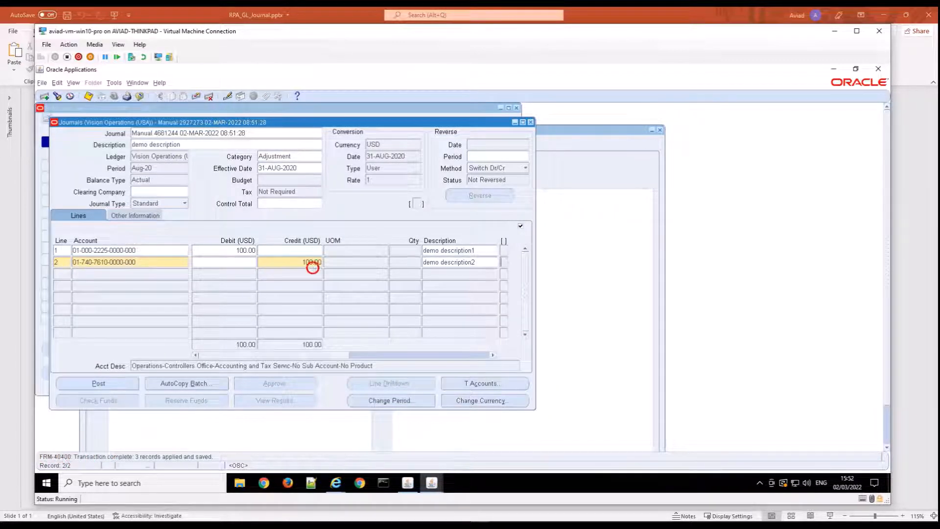
Switch to the AuraPlayer Service Manager, save and exit the recording, and allow the Java application to run.
mouse_move(339, 484)
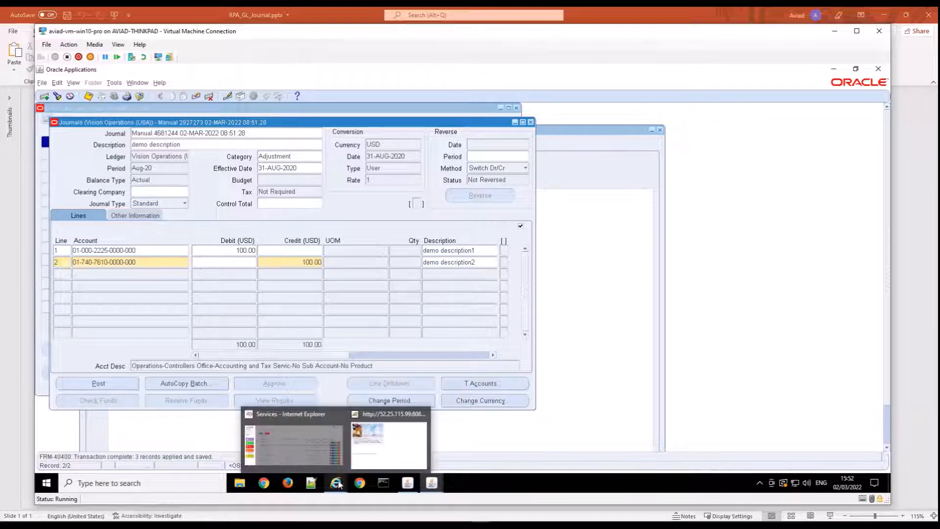
click(319, 459)
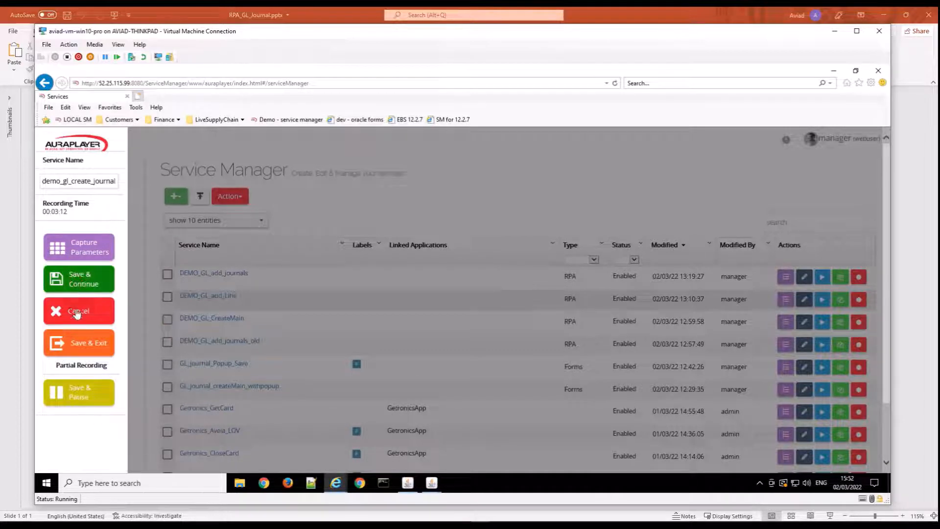
click(76, 345)
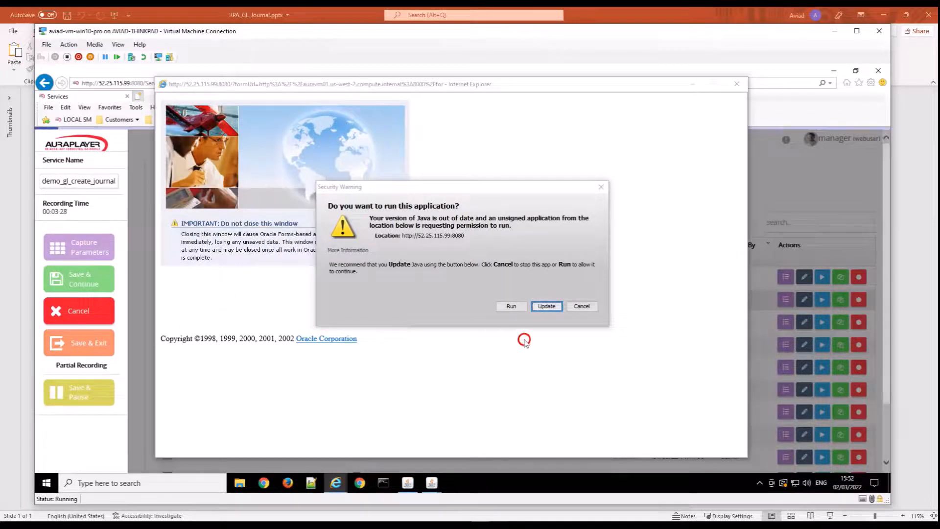
click(512, 306)
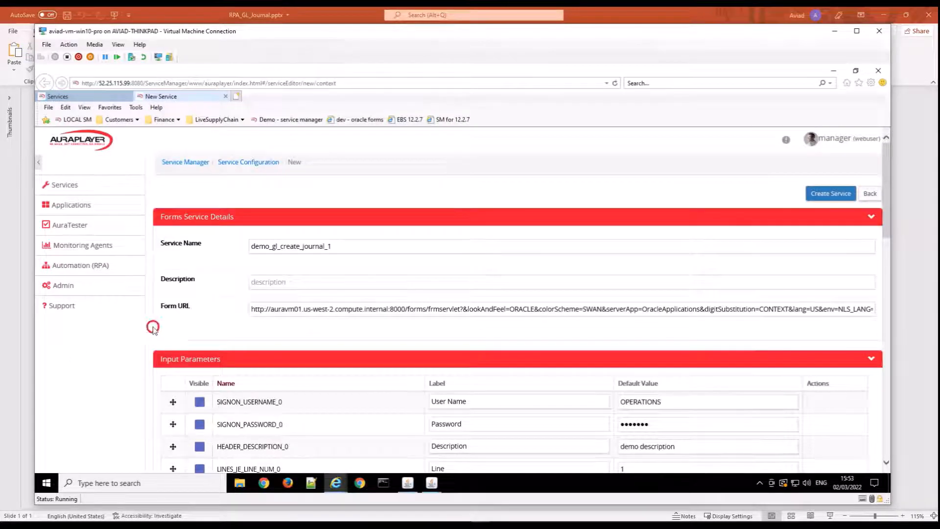
Name the new service demo_gl_create_journal, check its input and output parameters, and create it.
click(356, 246)
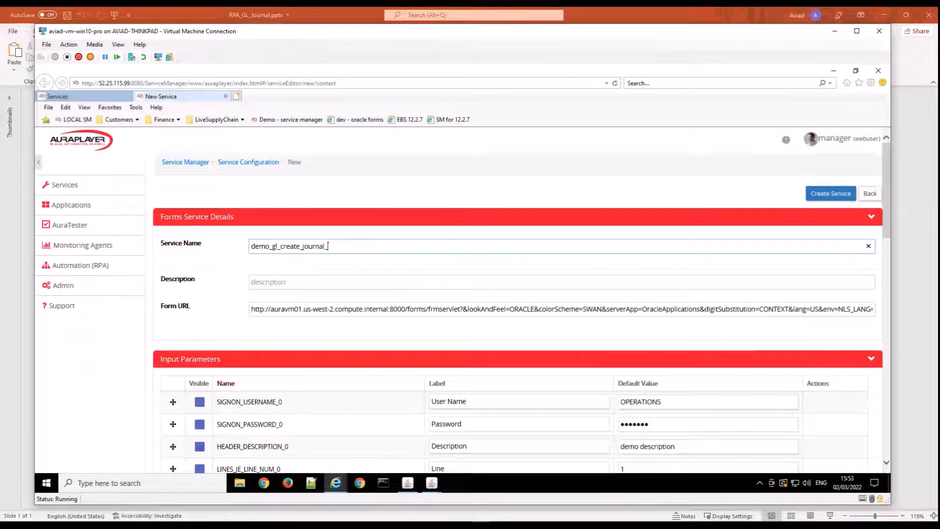
key(ctrl+a)
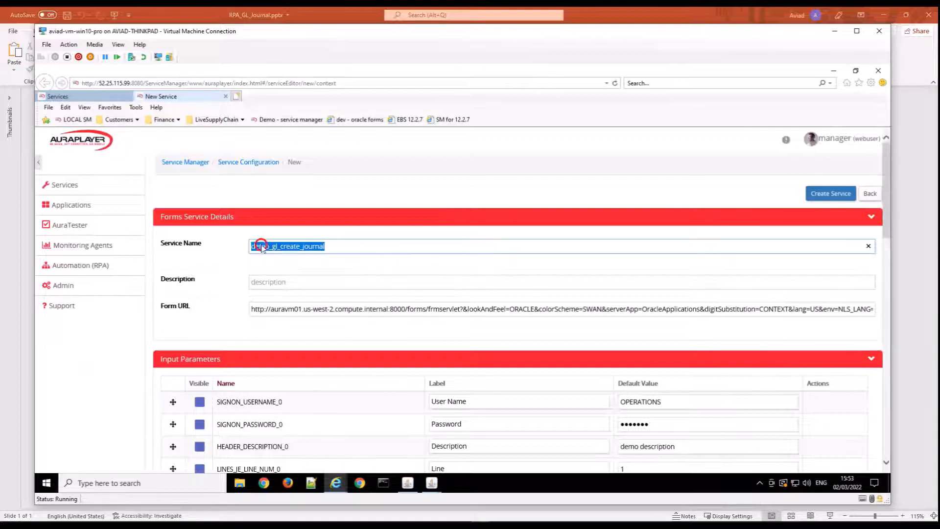
scroll(425, 253, down, 2)
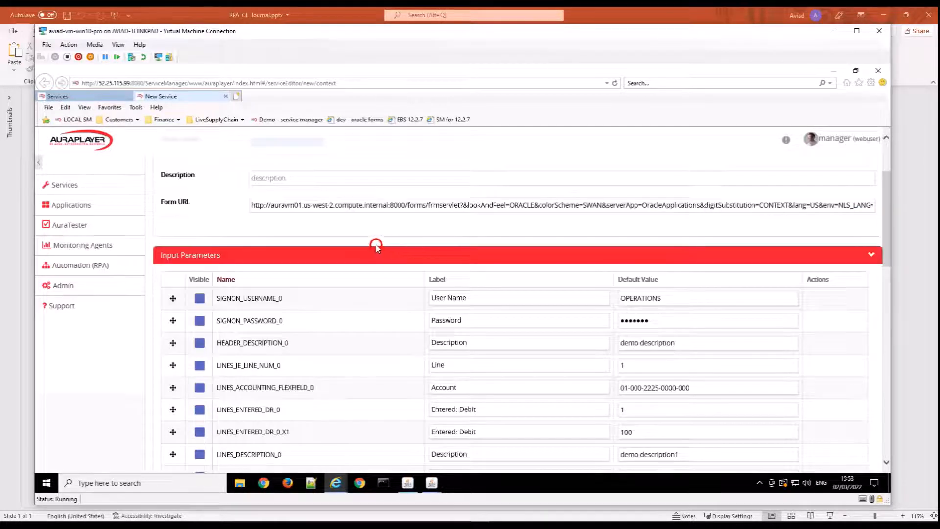
scroll(376, 247, down, 2)
scroll(325, 251, up, 1)
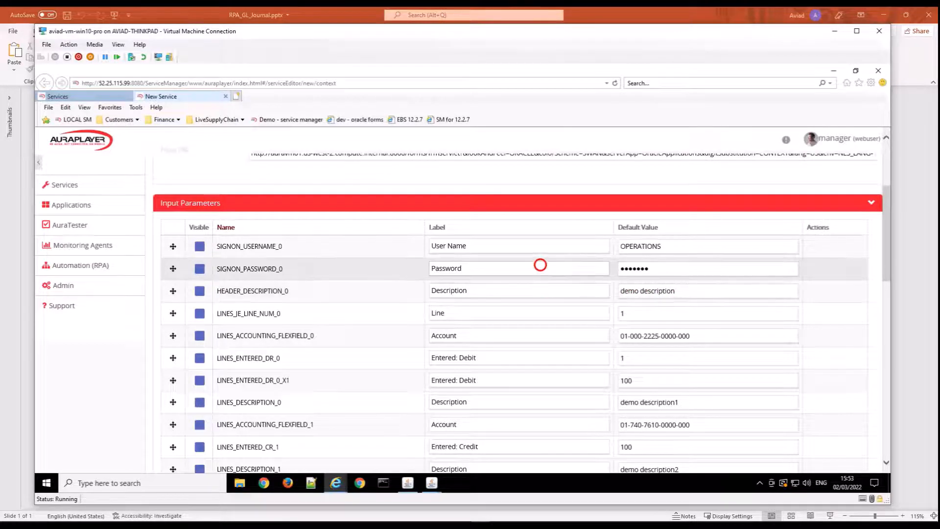
scroll(541, 265, down, 1)
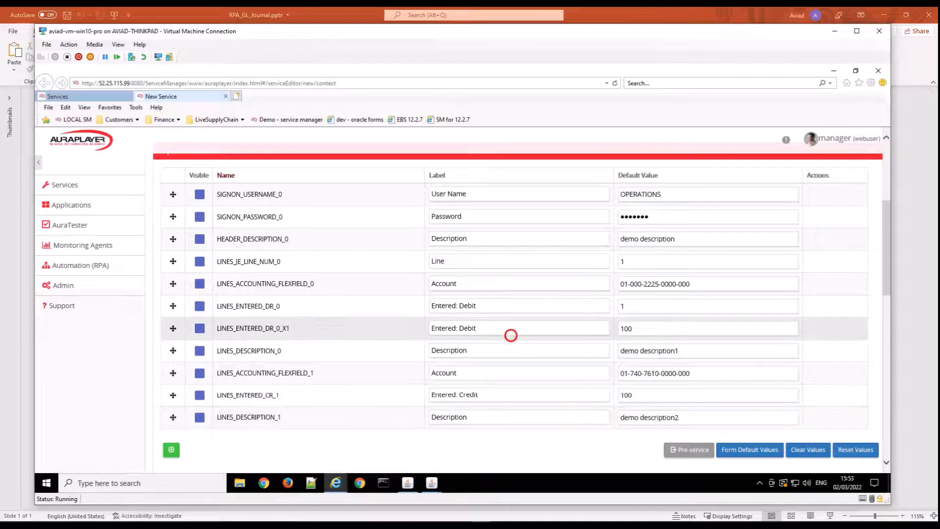
scroll(507, 294, down, 3)
scroll(560, 262, down, 2)
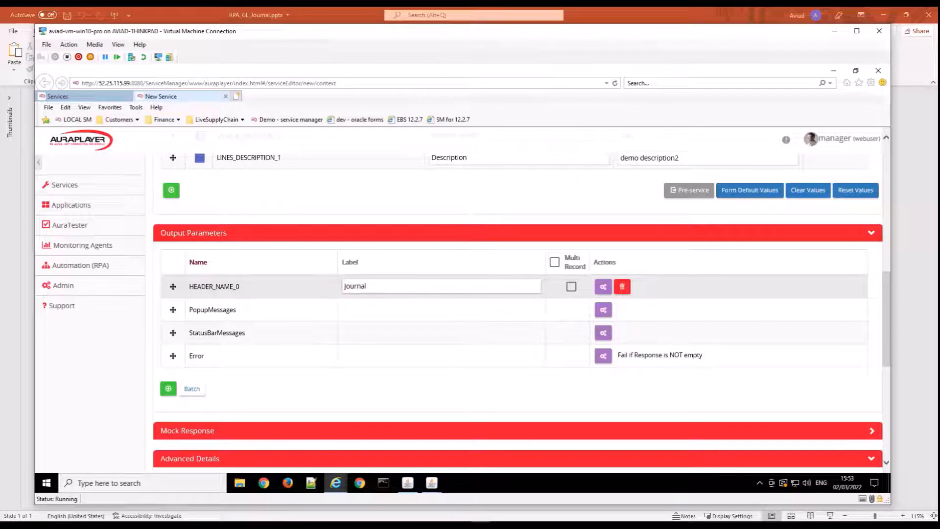
scroll(343, 286, up, 15)
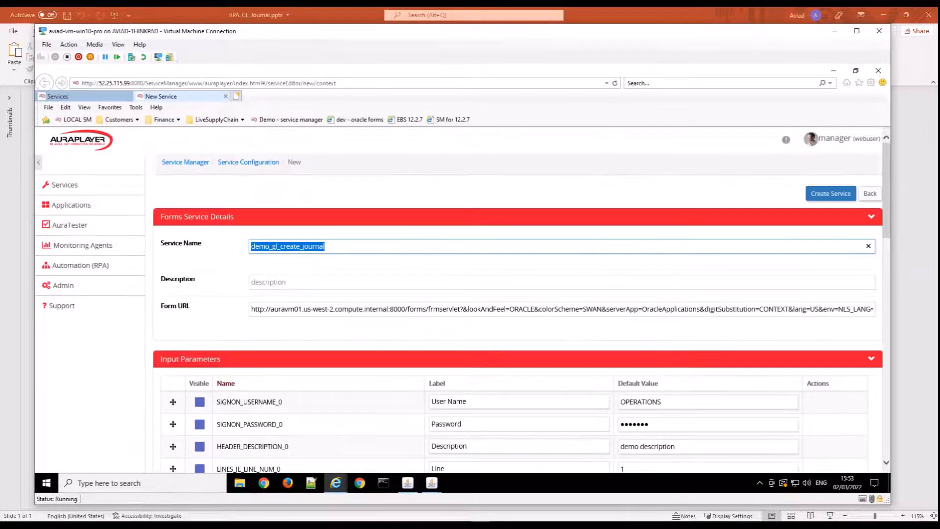
click(827, 195)
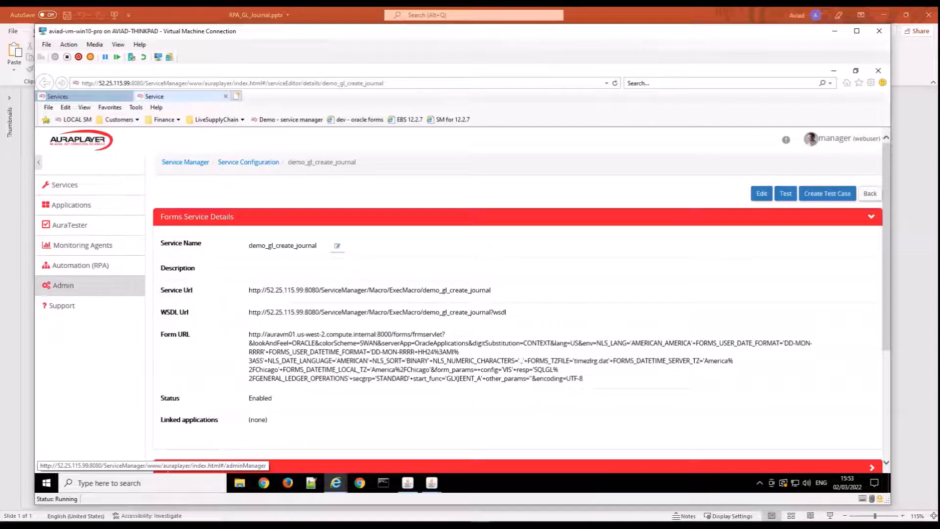
Examine the Service Url and the other detail sections of the demo_gl_create_journal service.
key(alt+Tab)
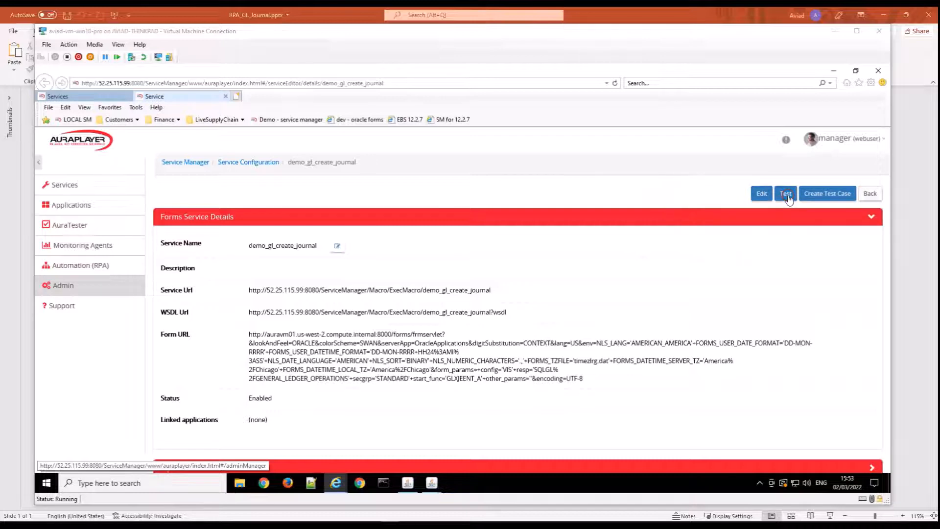
click(246, 290)
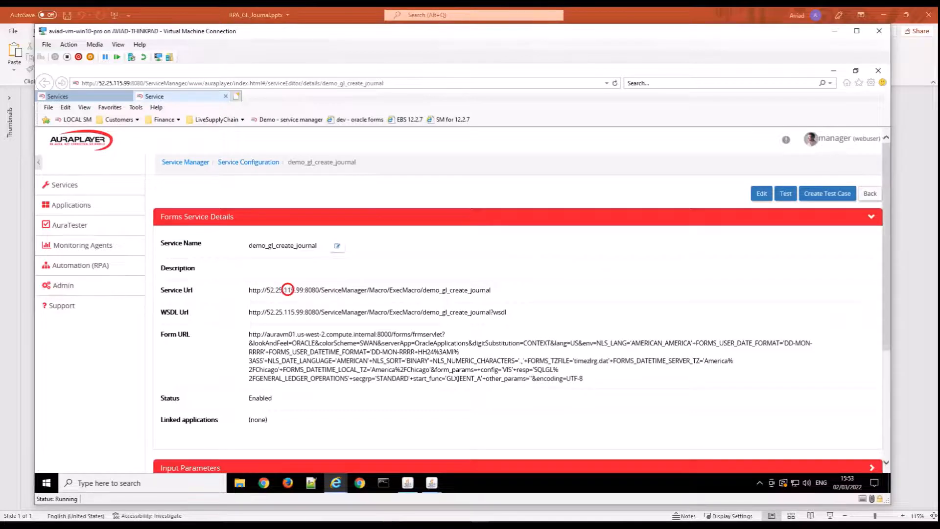
drag(498, 291, 251, 296)
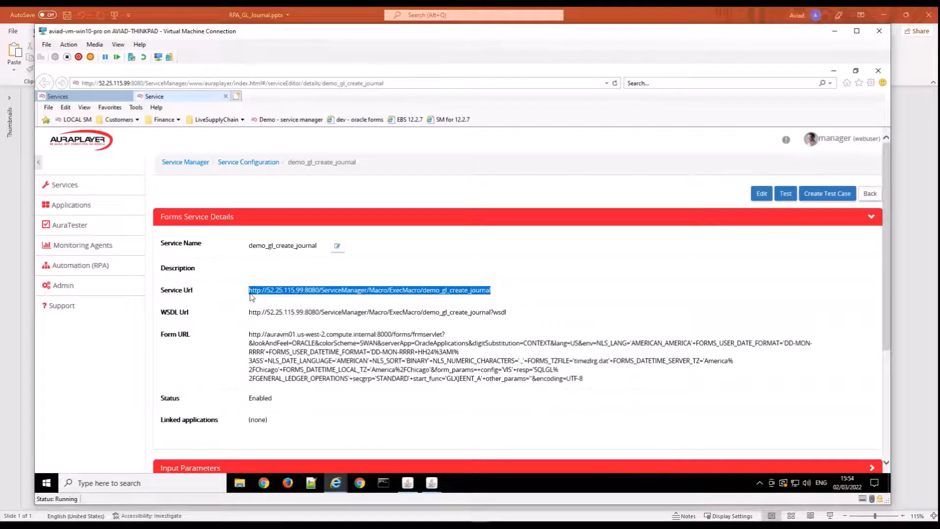
scroll(240, 343, down, 3)
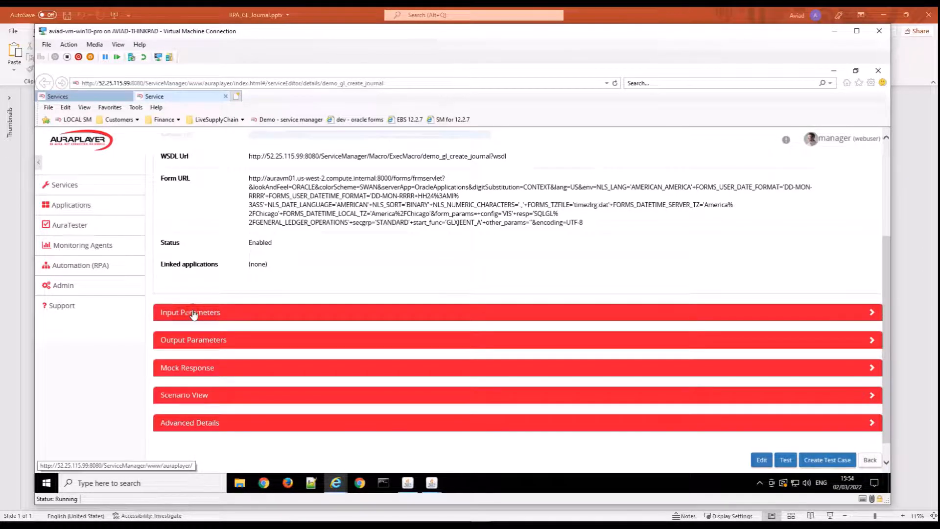
scroll(364, 293, up, 3)
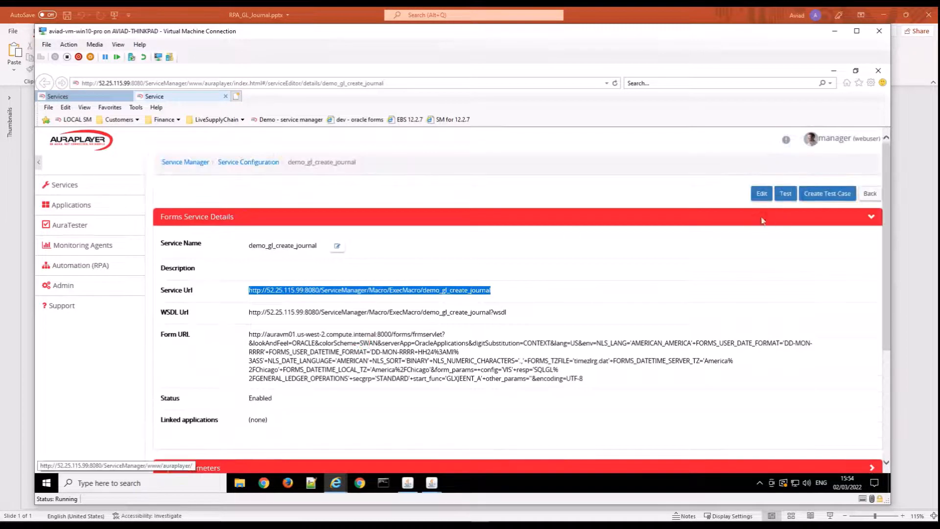
Open the service for testing and set the HEADER_DESCRIPTION_0 input to "demo description1".
click(786, 195)
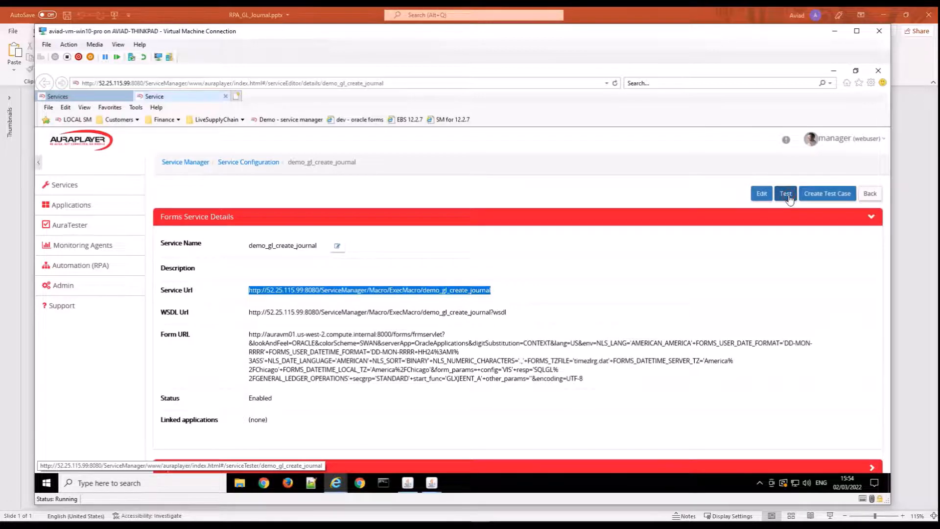
click(785, 194)
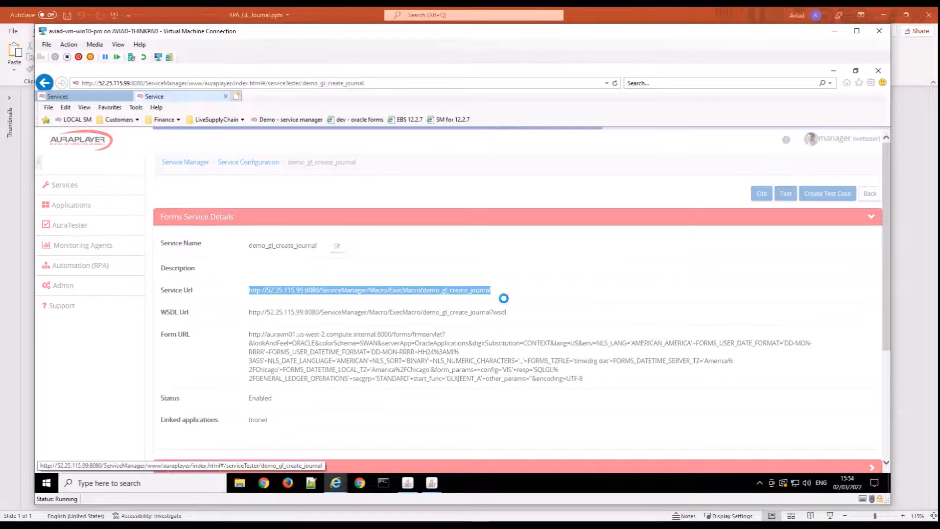
scroll(488, 270, down, 3)
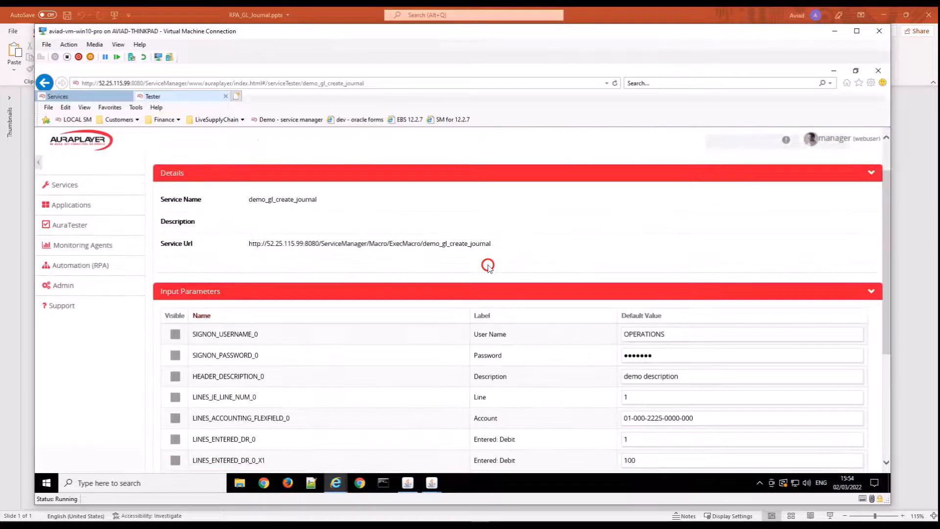
scroll(477, 264, down, 3)
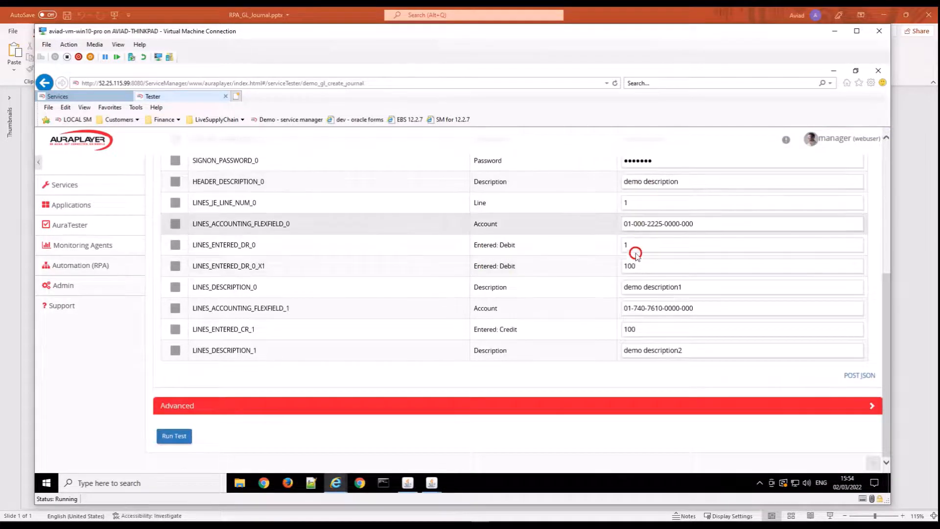
scroll(633, 254, up, 2)
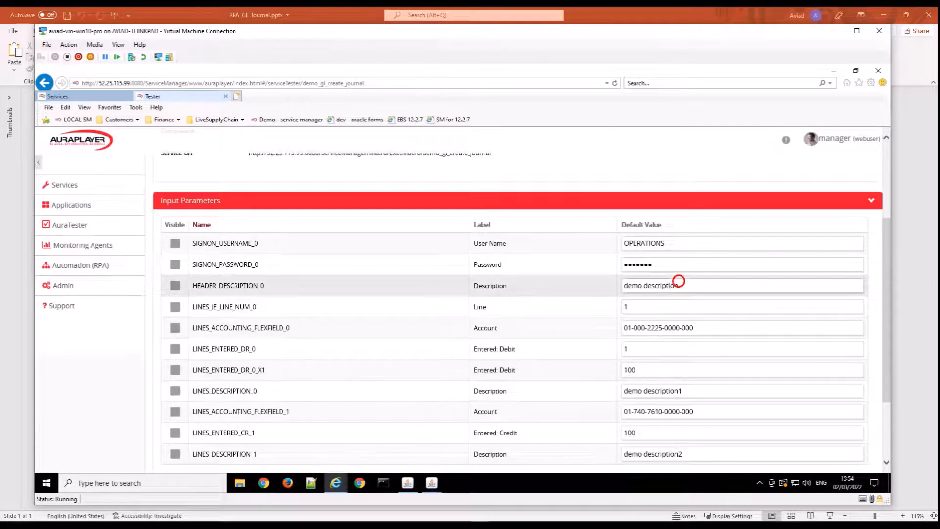
click(688, 288)
text(1)
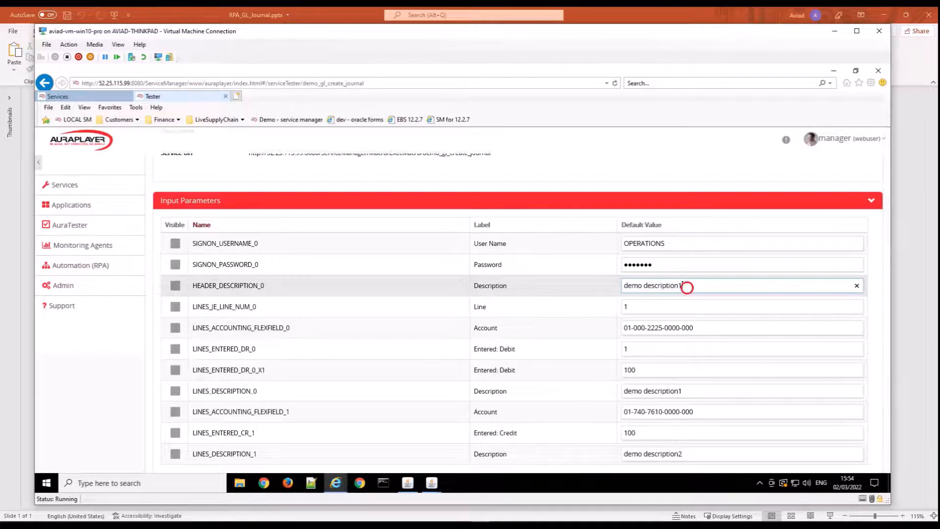
Set the LINES_ENTERED_DR_0_X1 debit and the LINES_ENTERED_CR_1 credit to 200, and run the test.
click(656, 369)
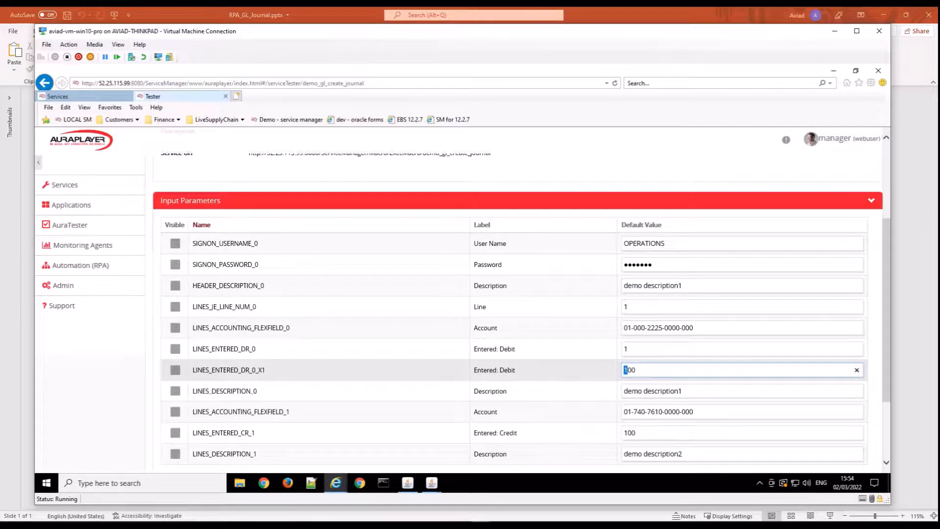
click(663, 433)
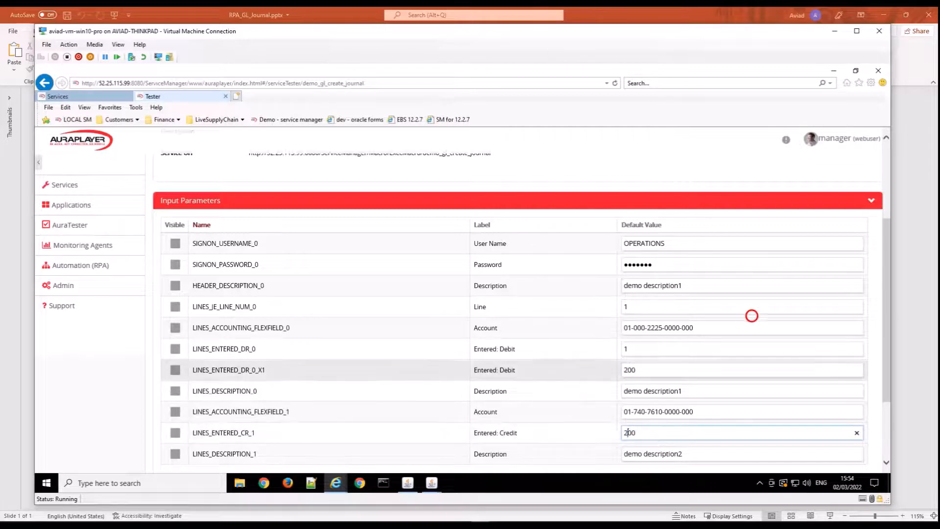
scroll(744, 323, down, 3)
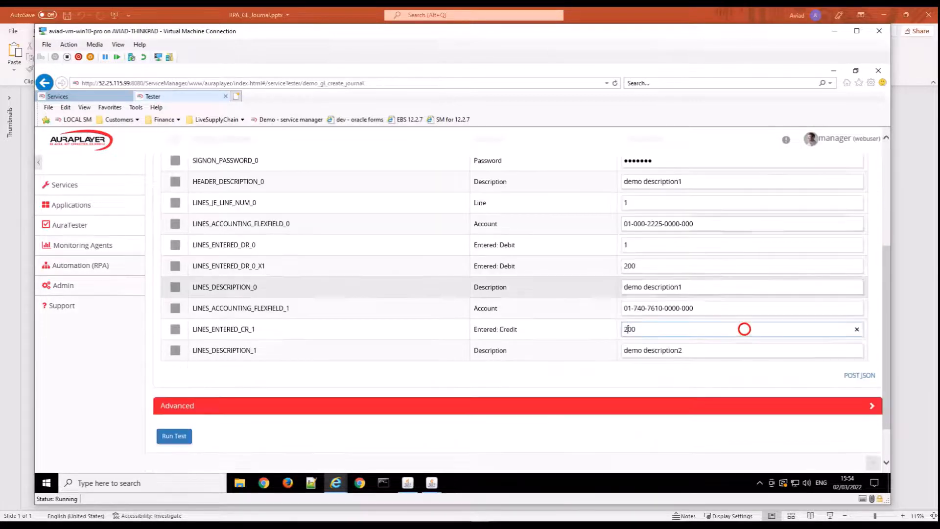
click(174, 437)
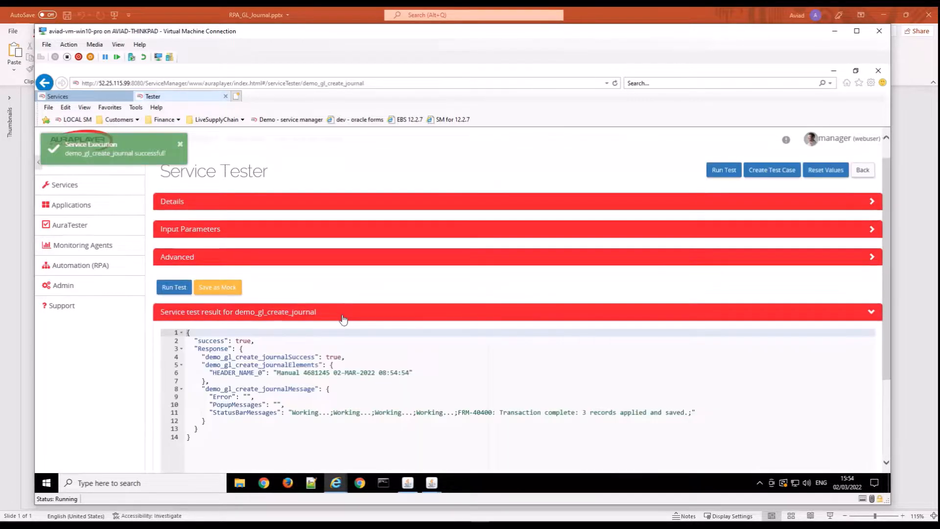
Examine the success value and the HEADER_NAME_0 journal name in the service test result.
drag(889, 301, 883, 355)
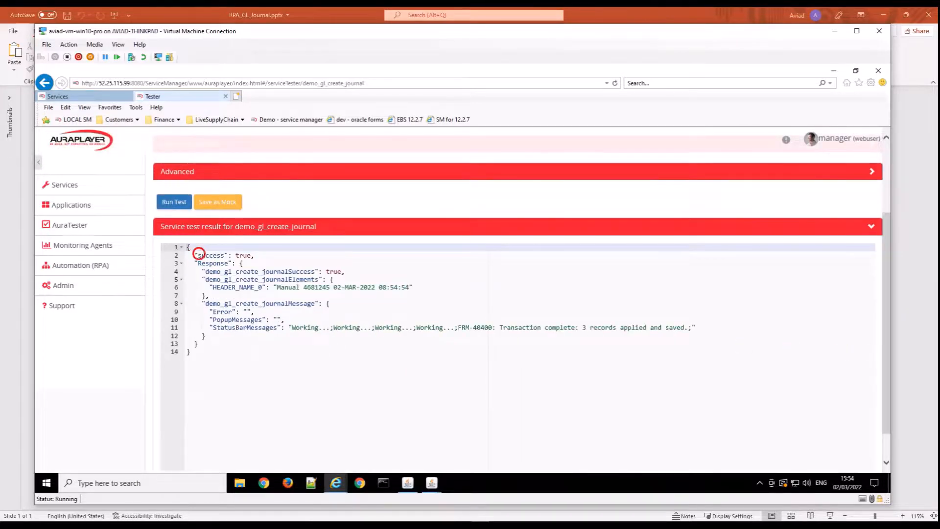
double_click(244, 254)
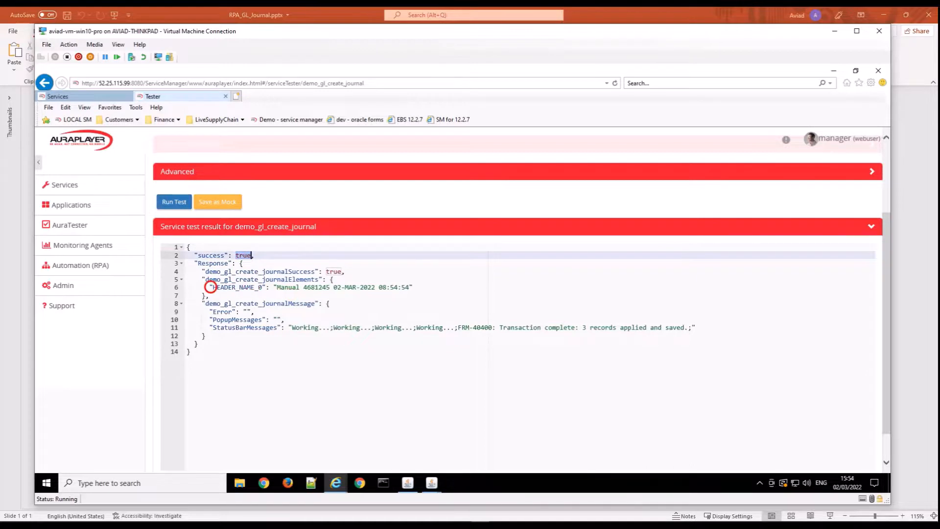
drag(277, 287, 411, 287)
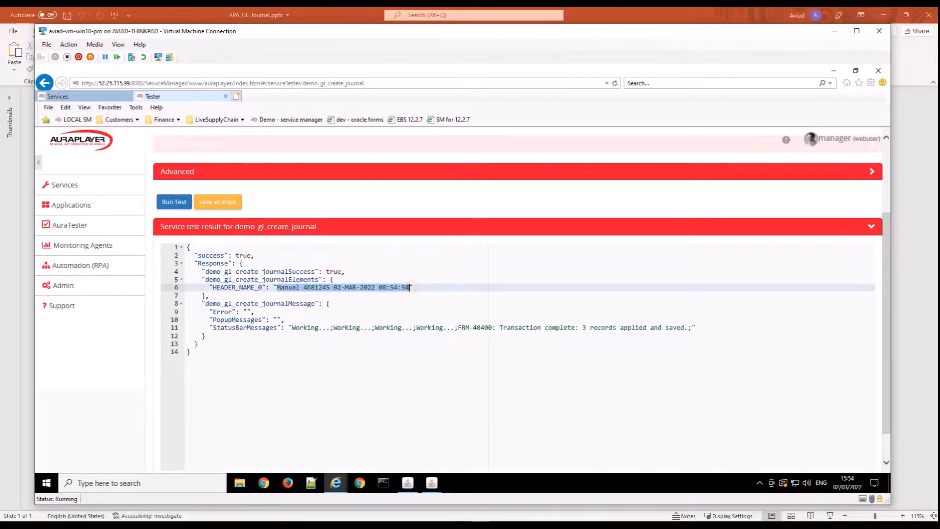